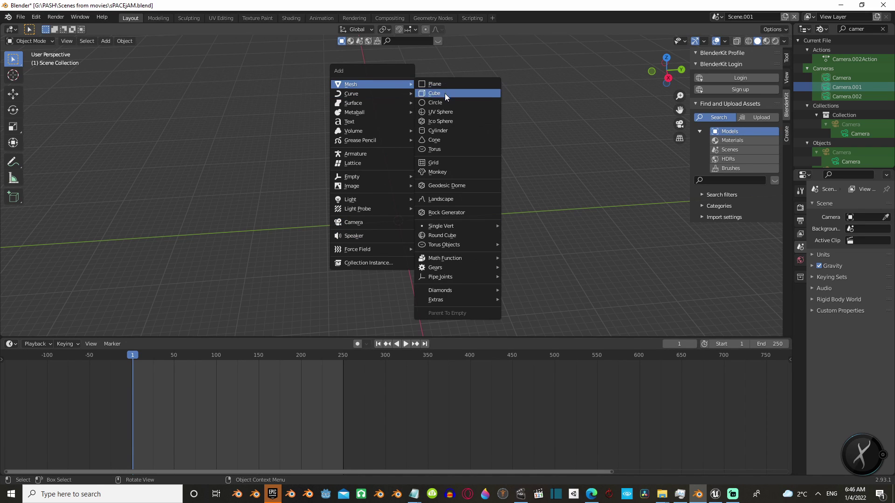
# Step: Add a cube, give it a default Ocean modifier, and preview the wave animation
pyautogui.click(439, 94)
pyautogui.moveTo(794, 196); pyautogui.dragTo(706, 196)
pyautogui.click(792, 206)
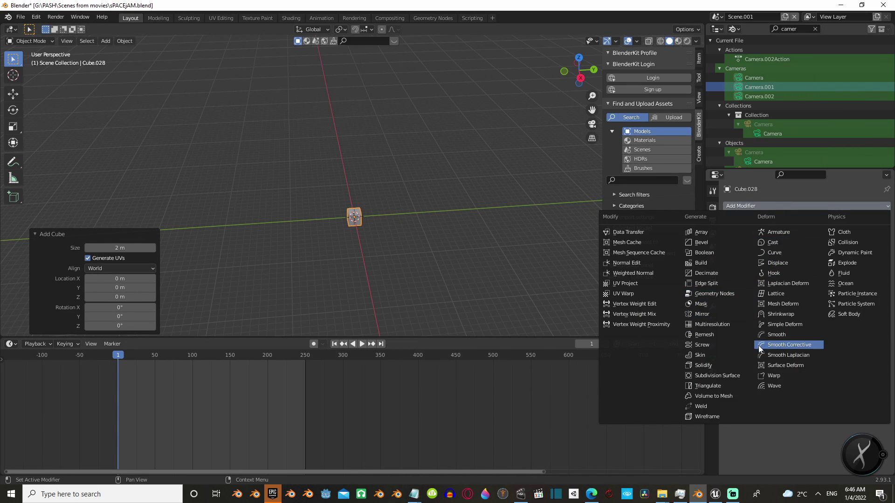
pyautogui.click(847, 283)
pyautogui.moveTo(586, 258)
pyautogui.mouseDown(button='middle')
pyautogui.moveTo(543, 231)
pyautogui.moveTo(543, 204)
pyautogui.mouseUp(button='middle')
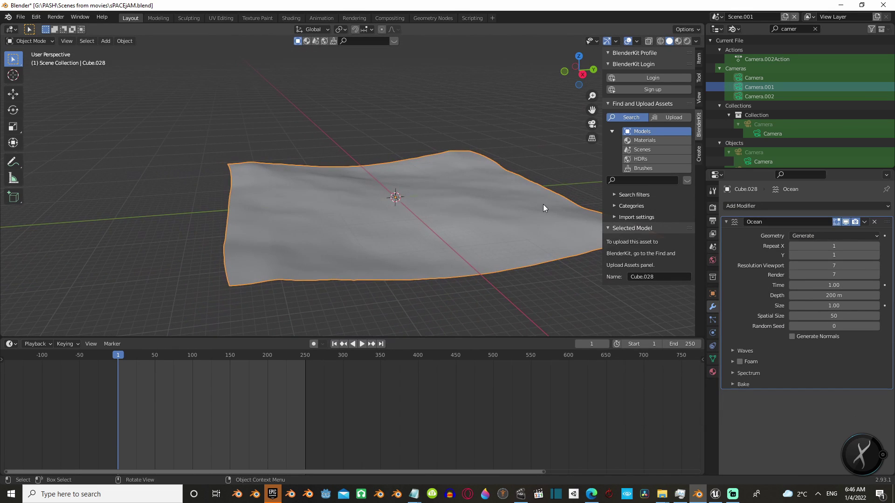
pyautogui.press('space')
pyautogui.press('space')
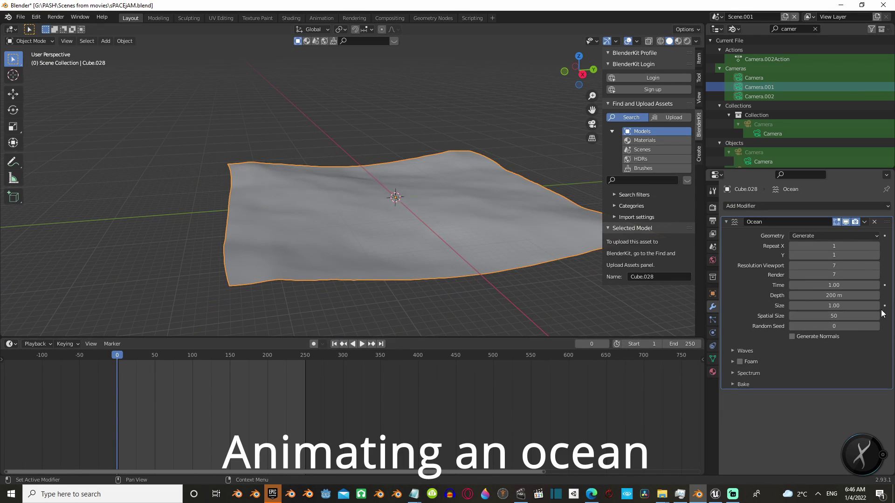
# Step: Keyframe Ocean Time to 0 at frame 0 and 10 at frame 250, then play it back
pyautogui.click(834, 285)
pyautogui.write('0')
pyautogui.press('Return')
pyautogui.click(884, 286)
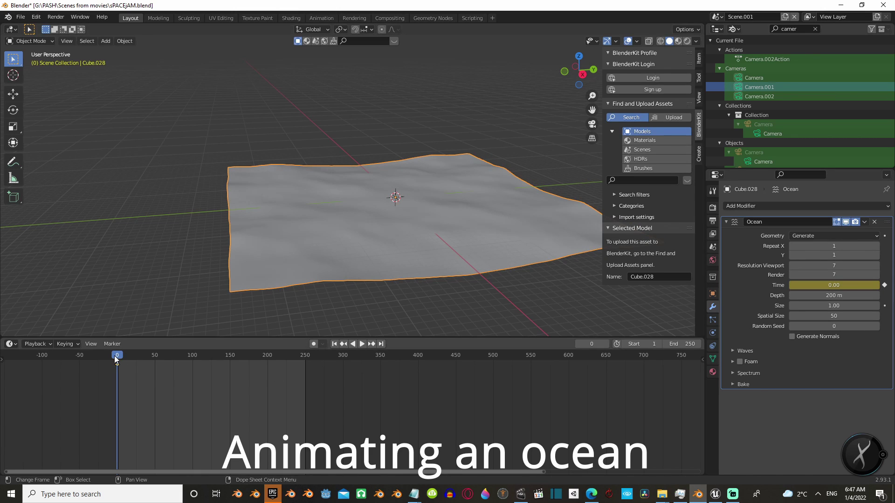
pyautogui.press('space')
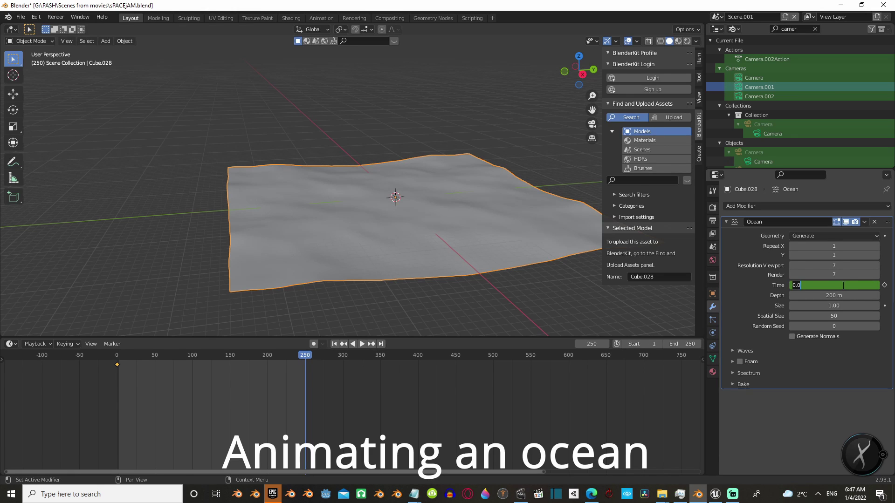
pyautogui.click(833, 284)
pyautogui.write('10')
pyautogui.press('Return')
pyautogui.click(884, 285)
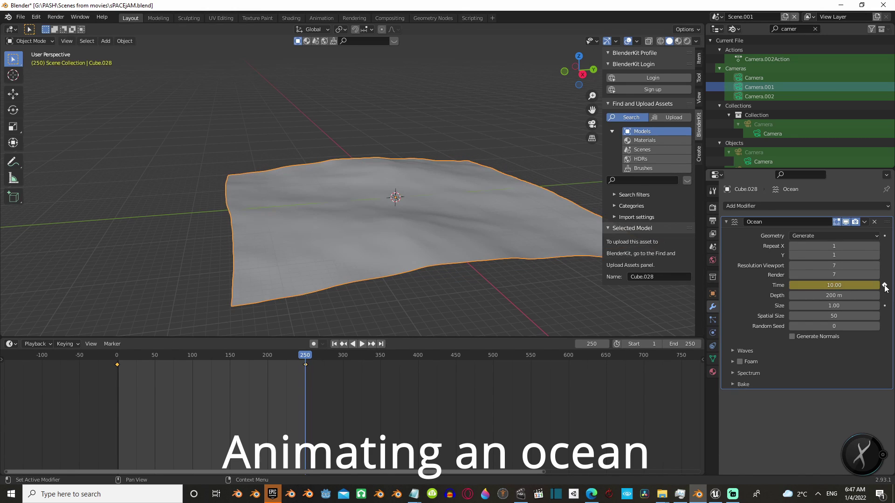
pyautogui.press('space')
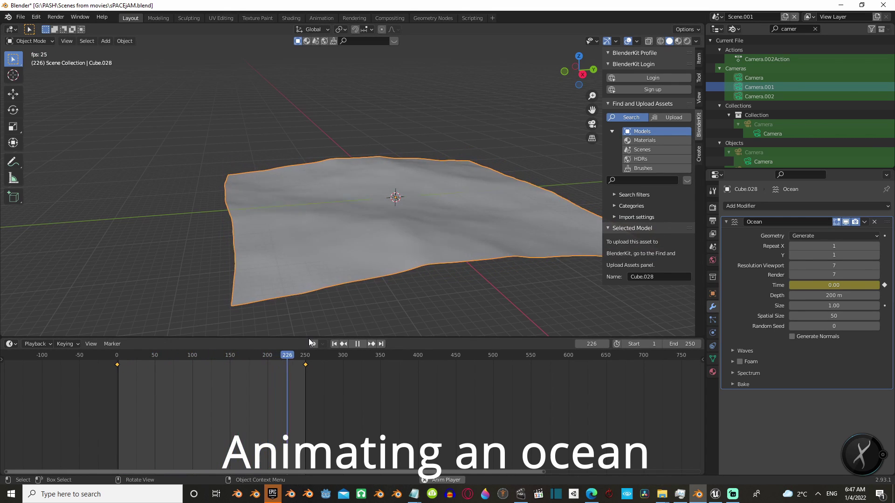
pyautogui.press('space')
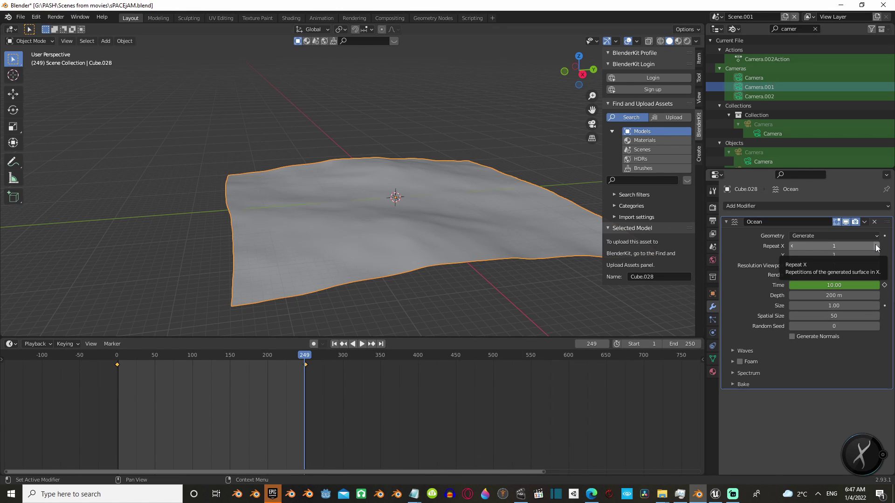
# Step: Keep Repeat X at 1 and raise the ocean's Repeat Y to 3
pyautogui.click(876, 246)
pyautogui.click(792, 246)
pyautogui.click(876, 255)
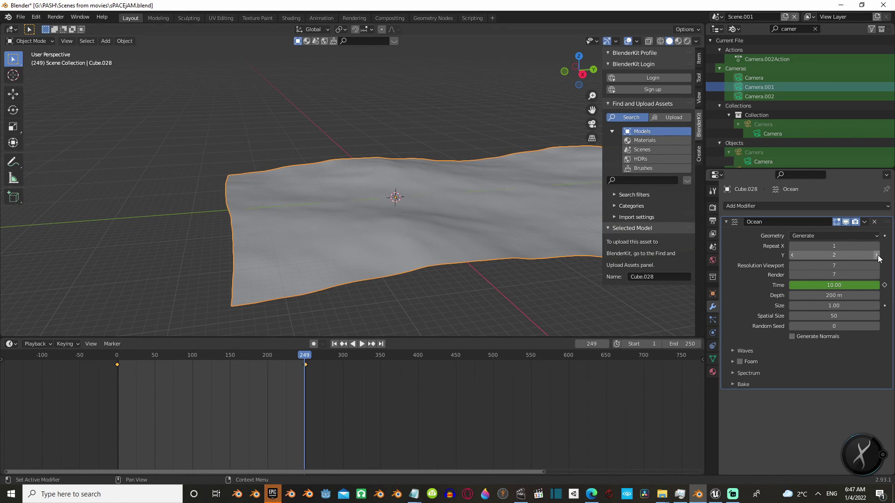
pyautogui.moveTo(519, 266)
pyautogui.mouseDown(button='middle')
pyautogui.moveTo(133, 281)
pyautogui.moveTo(141, 267)
pyautogui.moveTo(340, 298)
pyautogui.moveTo(291, 175)
pyautogui.moveTo(343, 199)
pyautogui.mouseUp(button='middle')
pyautogui.scroll(2, 451, 174)
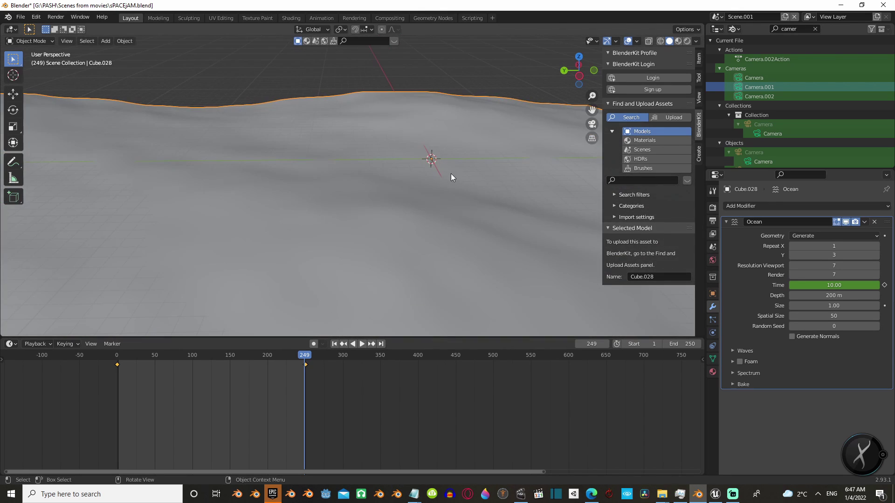
pyautogui.hotkey('shift', 'a')
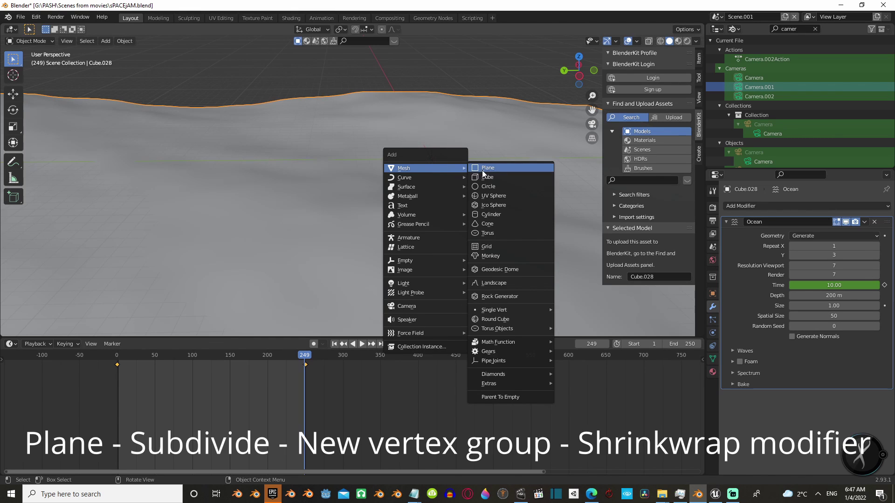
# Step: Add a plane with a Shrinkwrap modifier targeting the ocean Cube.028
pyautogui.click(482, 169)
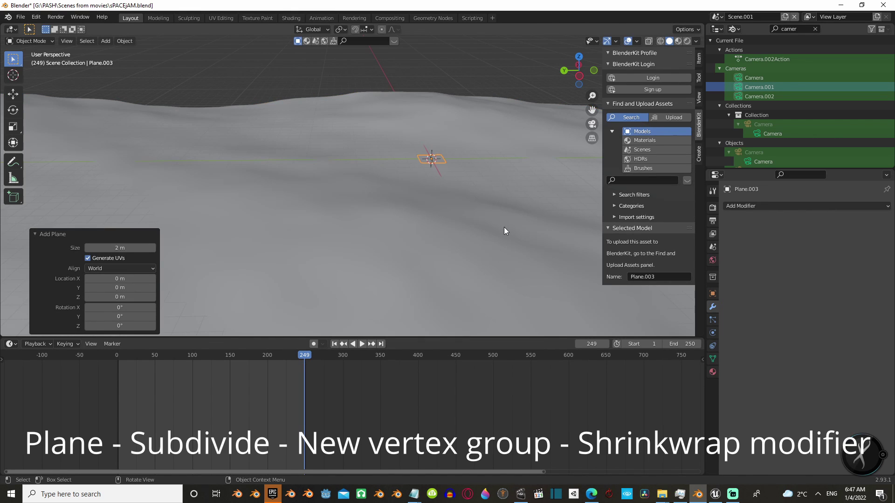
pyautogui.moveTo(491, 222); pyautogui.dragTo(464, 209, button='middle')
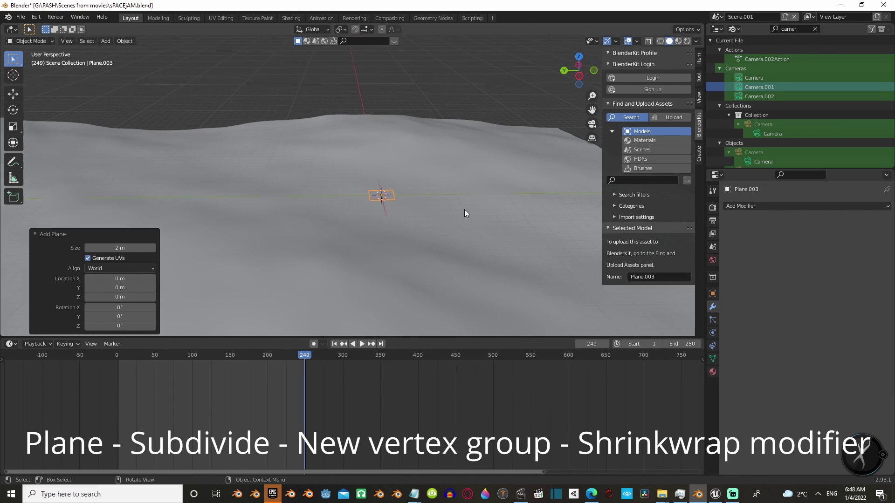
pyautogui.click(783, 206)
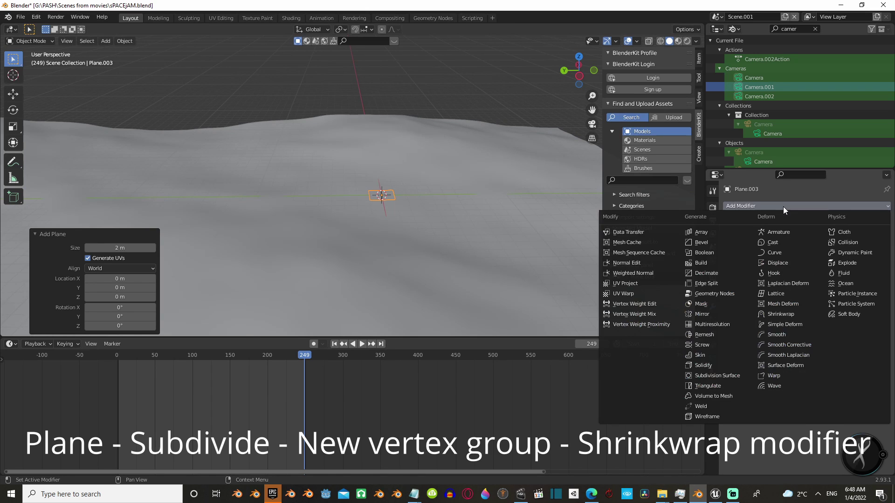
pyautogui.click(781, 314)
pyautogui.click(514, 225)
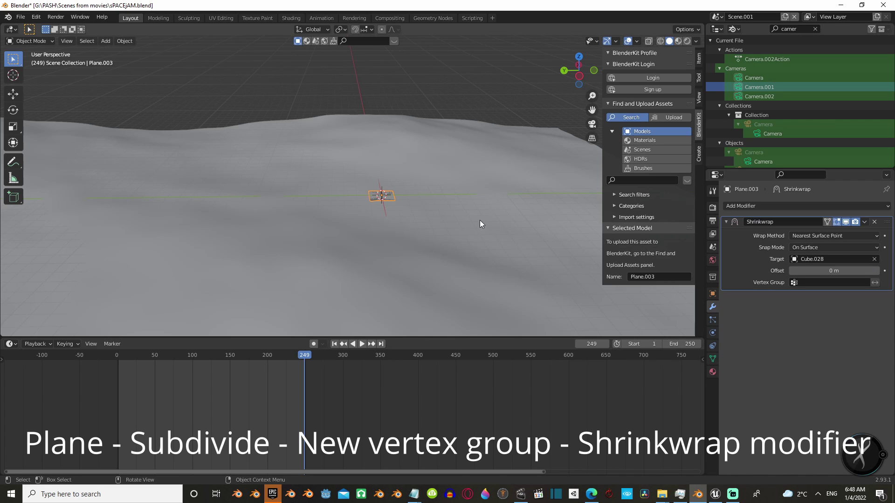
pyautogui.moveTo(307, 359)
pyautogui.mouseDown()
pyautogui.moveTo(138, 360)
pyautogui.moveTo(306, 365)
pyautogui.moveTo(285, 359)
pyautogui.mouseUp()
pyautogui.scroll(5, 384, 220)
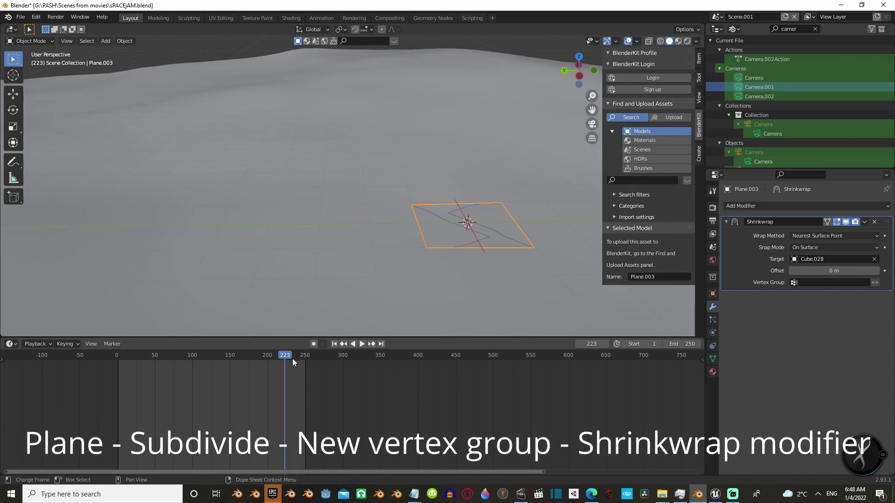
# Step: Subdivide the plane's mesh in Edit Mode
pyautogui.press('Tab')
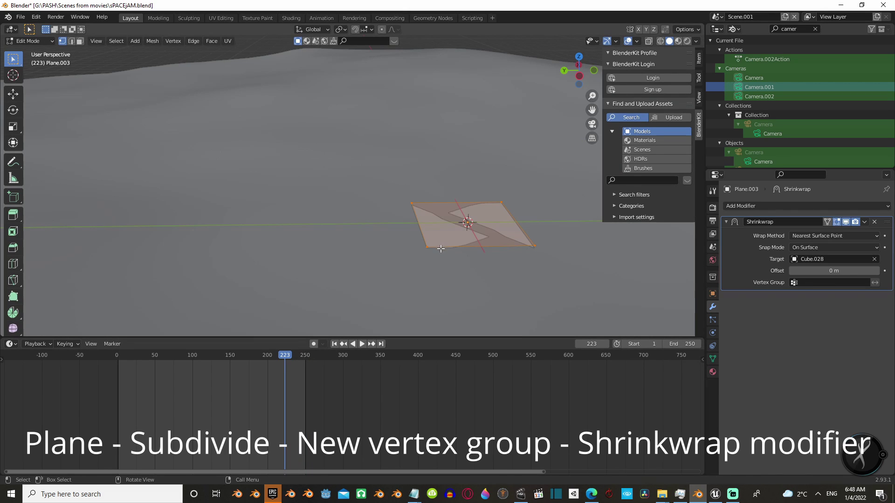
pyautogui.rightClick(443, 222)
pyautogui.click(443, 222)
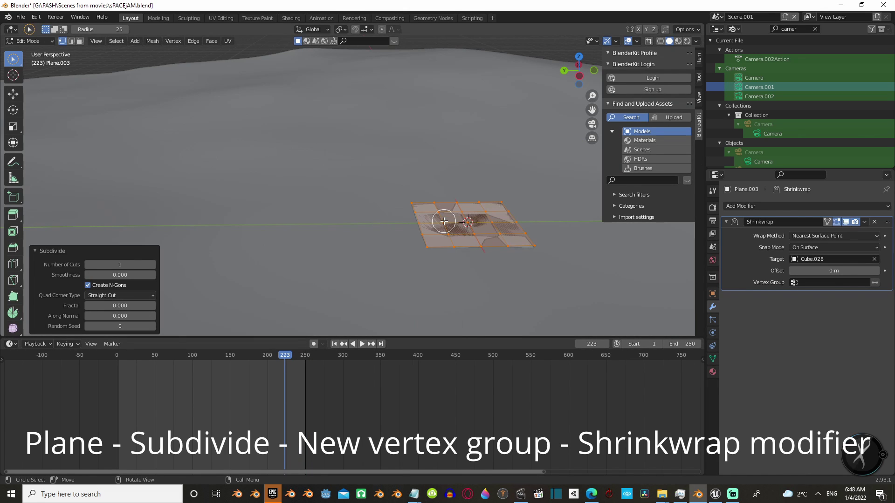
pyautogui.press('Tab')
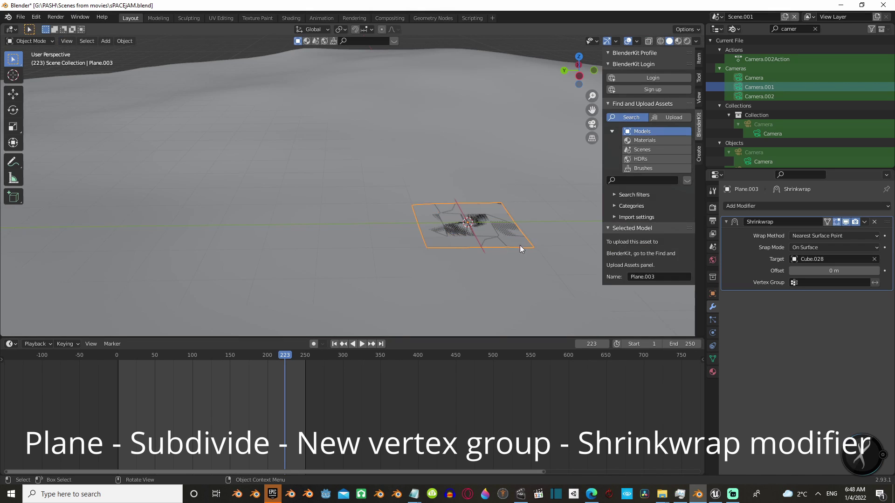
# Step: Add a new vertex group to the plane and brush-select its vertices
pyautogui.click(713, 359)
pyautogui.press('Tab')
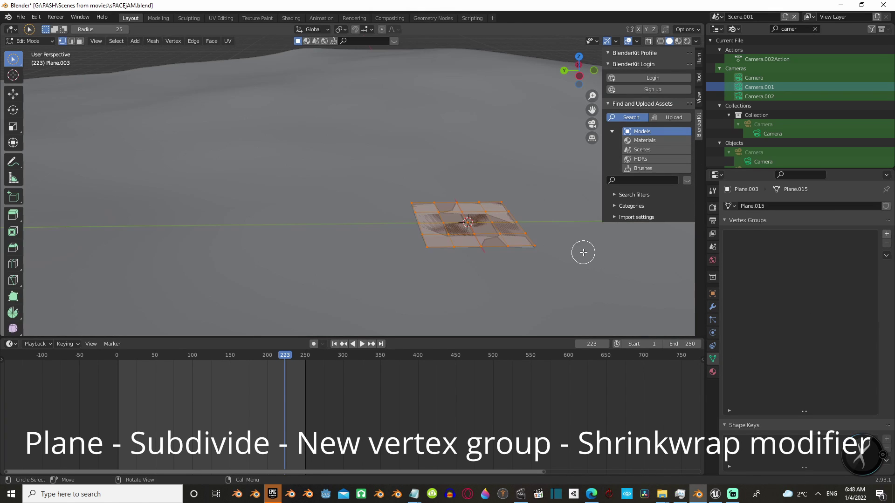
pyautogui.click(887, 233)
pyautogui.press('c')
pyautogui.press('Escape')
pyautogui.press('Tab')
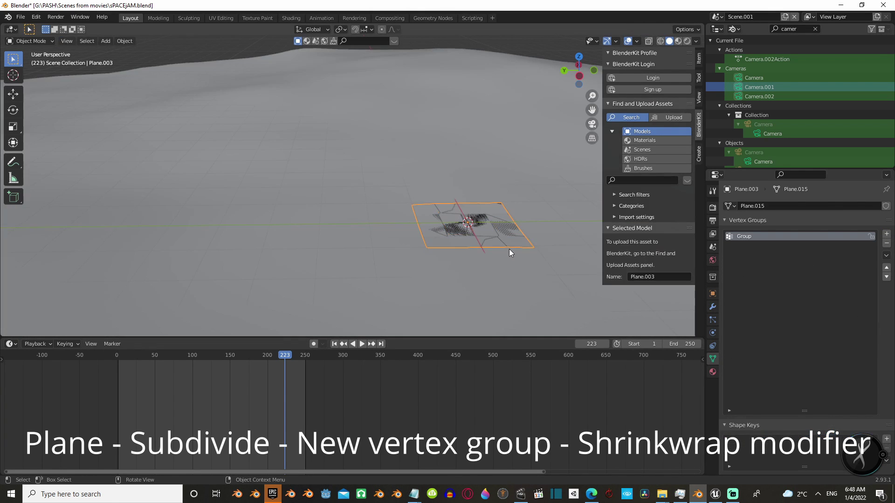
pyautogui.click(712, 306)
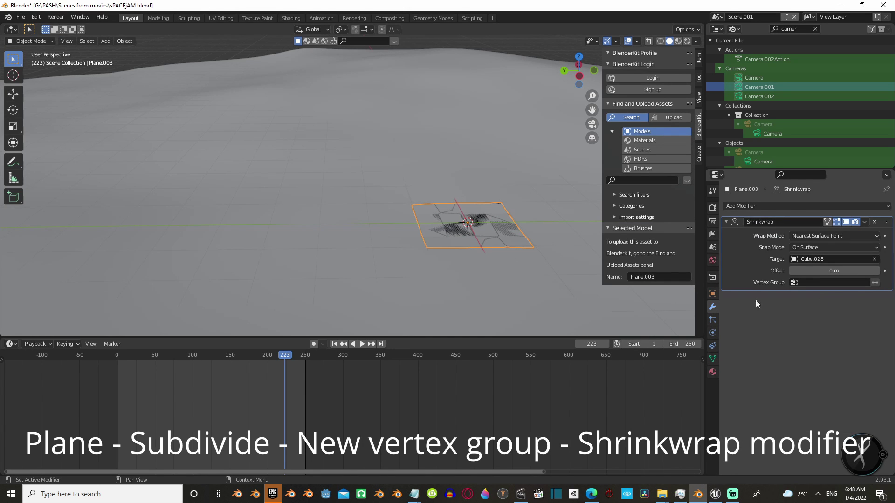
# Step: Play the animation, adjust the plane's vertex selection, then rewind to frame 0
pyautogui.press('space')
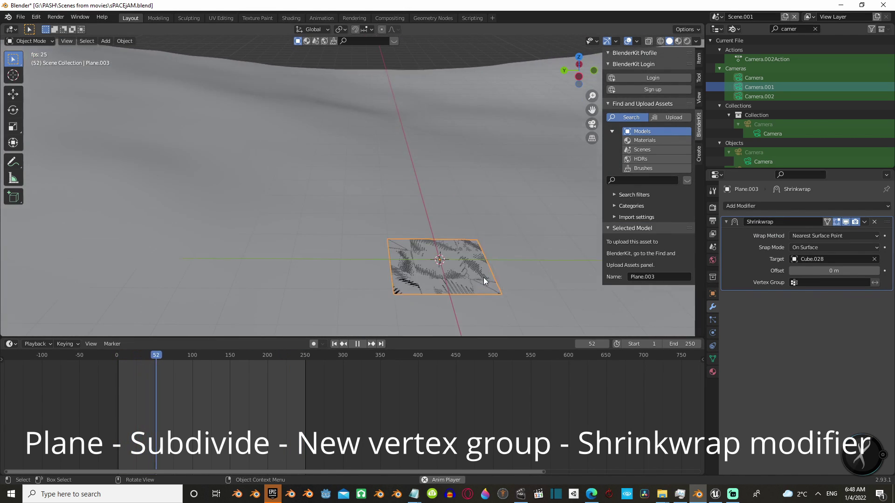
pyautogui.press('Tab')
pyautogui.press('c')
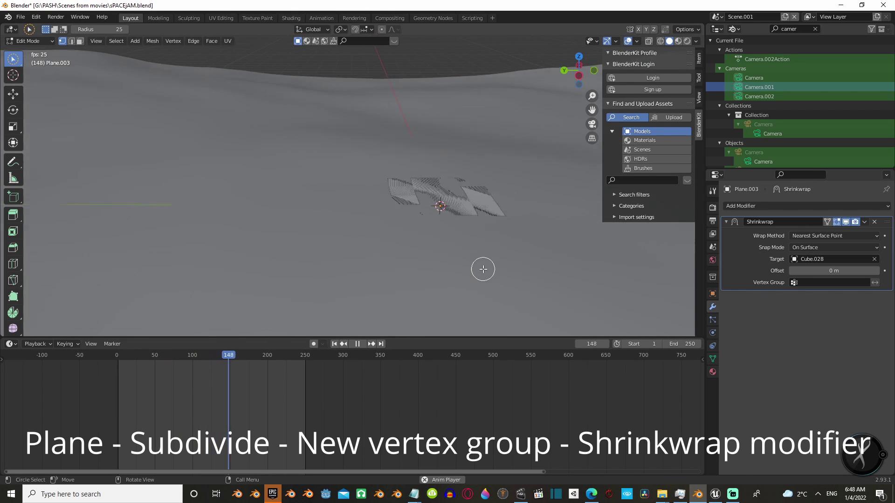
pyautogui.press('Escape')
pyautogui.press('Tab')
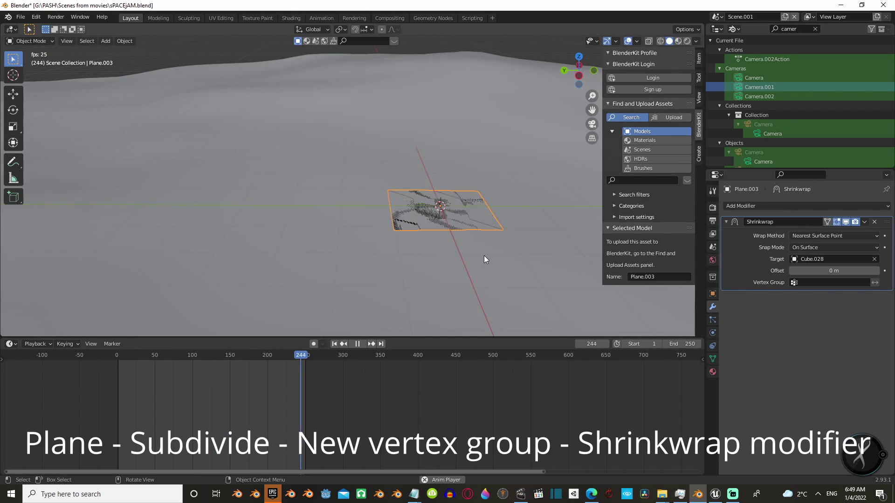
pyautogui.press('Escape')
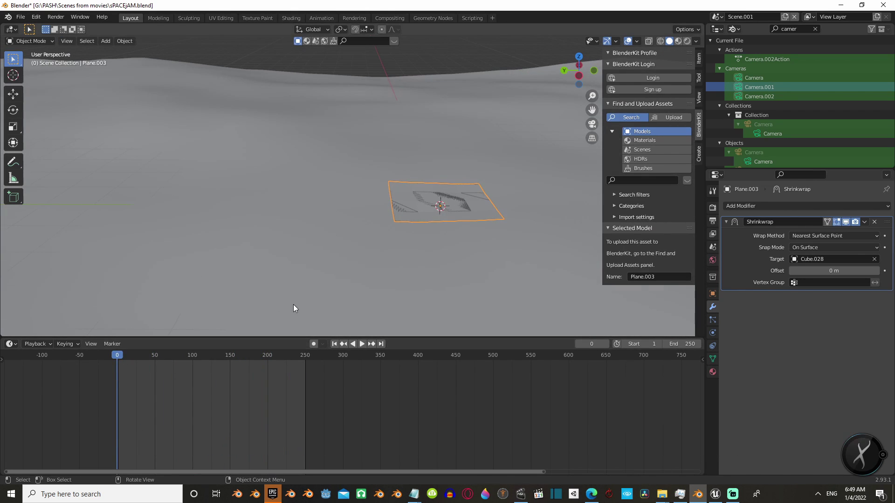
# Step: Add a new cube and view it in wireframe shading with the Move tool
pyautogui.hotkey('shift', 'a')
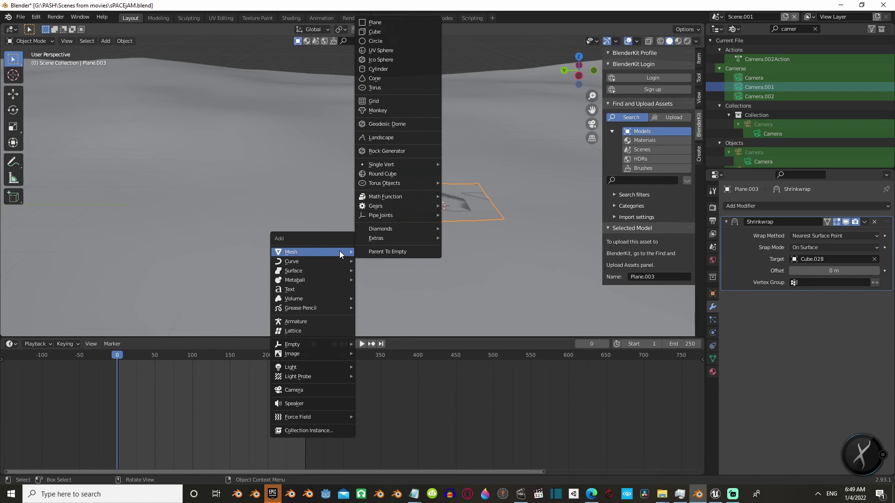
pyautogui.click(412, 33)
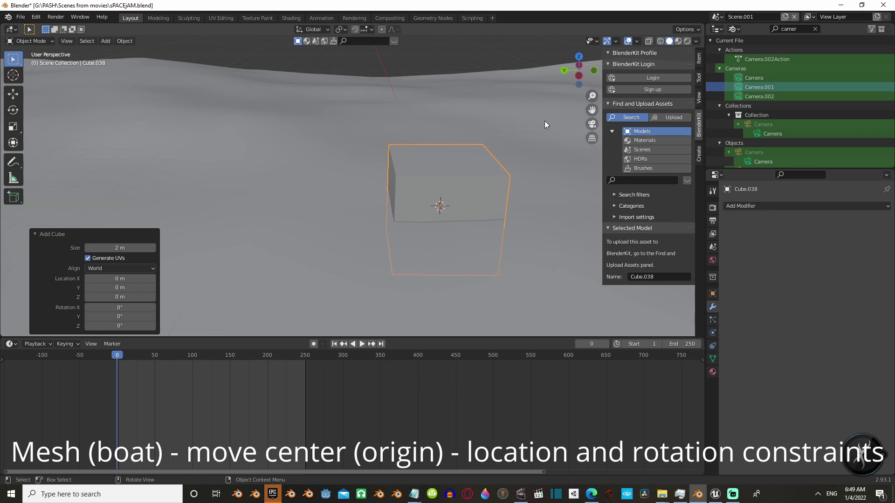
pyautogui.press('Tab')
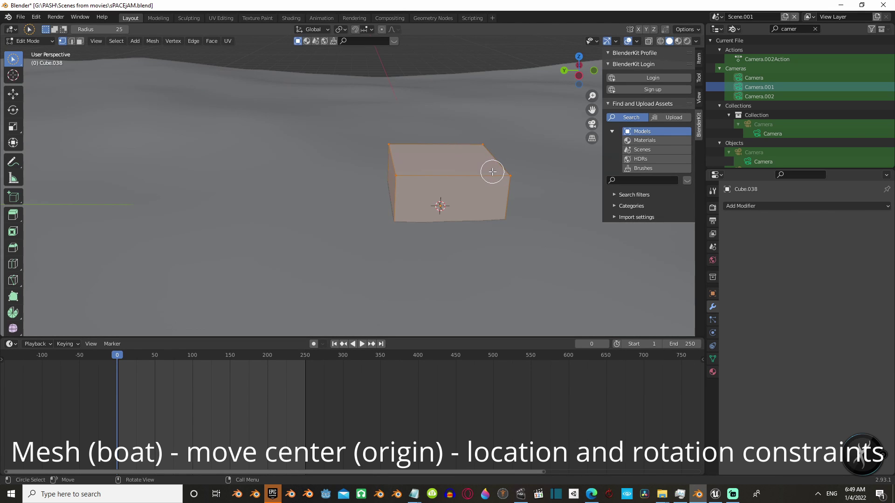
pyautogui.press('z')
pyautogui.click(411, 180)
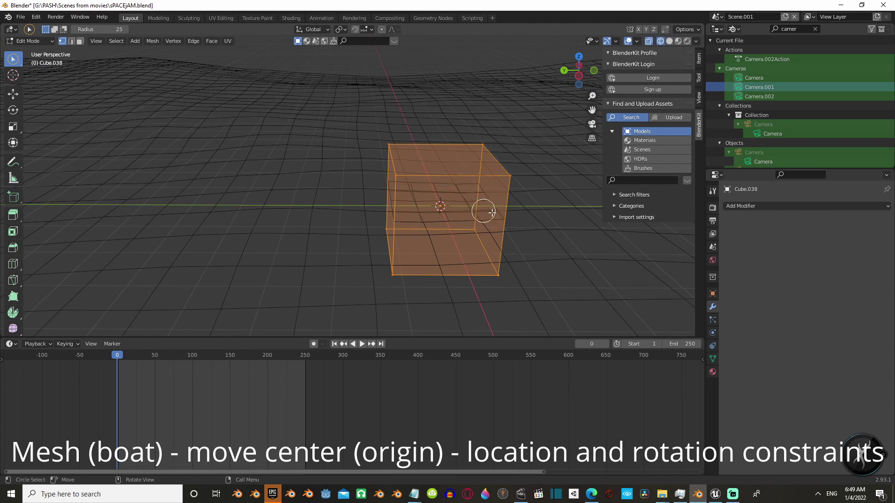
pyautogui.click(13, 94)
pyautogui.press('Tab')
pyautogui.press('Tab')
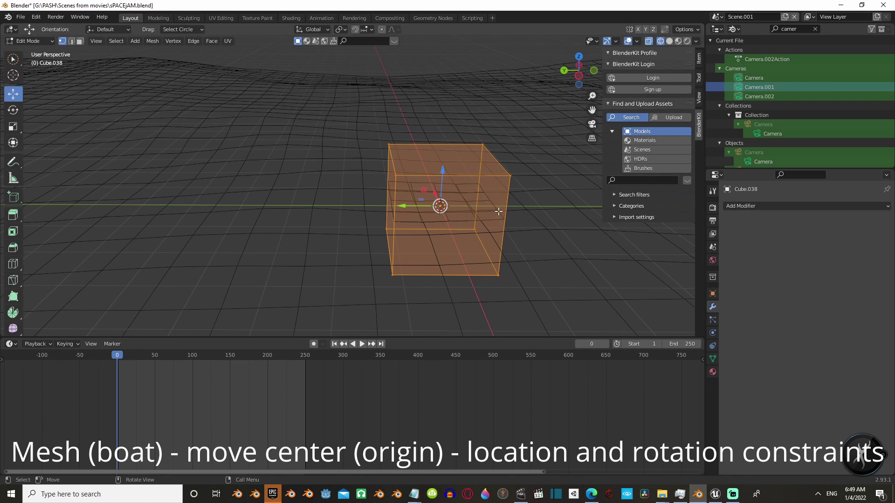
# Step: Select the top and bottom faces and scale them along Z to flatten the box
pyautogui.click(79, 41)
pyautogui.click(489, 205)
pyautogui.click(443, 158)
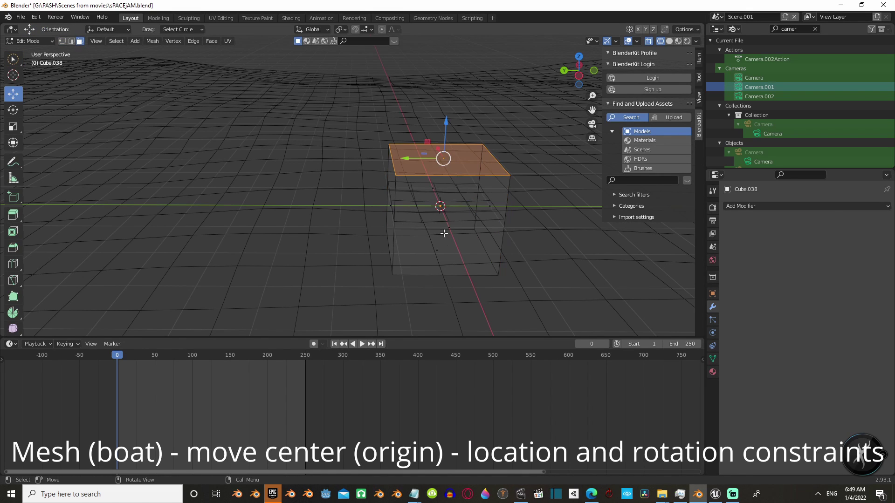
pyautogui.keyDown('shift'); pyautogui.click(443, 250); pyautogui.keyUp('shift')
pyautogui.press('s')
pyautogui.press('z')
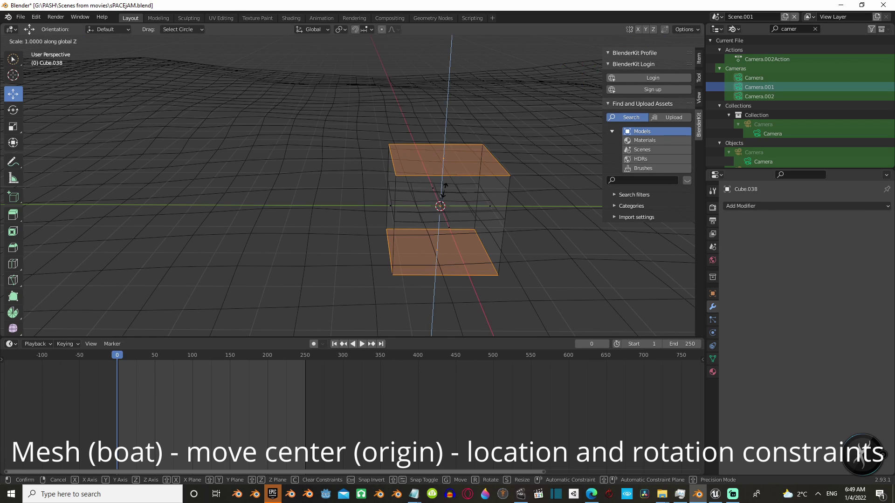
pyautogui.click(447, 199)
# Step: Extrude the two side faces outward to form the hull ends
pyautogui.click(490, 206)
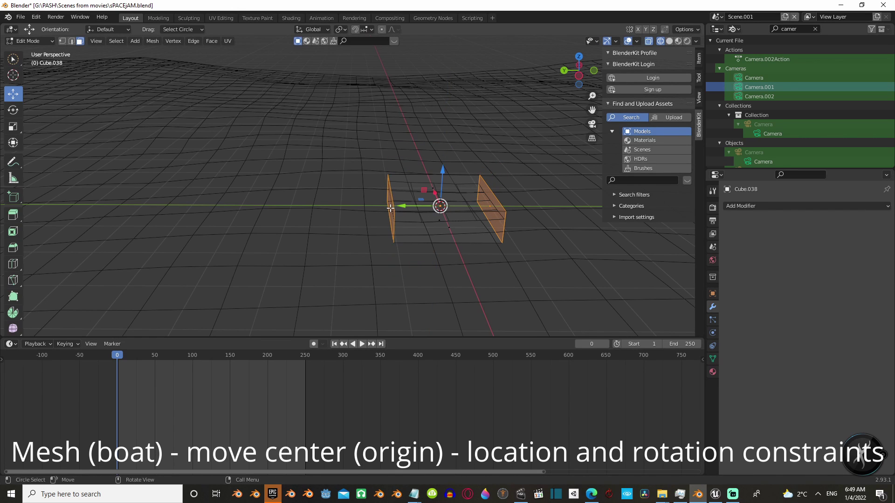
pyautogui.press('e')
pyautogui.rightClick(401, 210)
pyautogui.press('s')
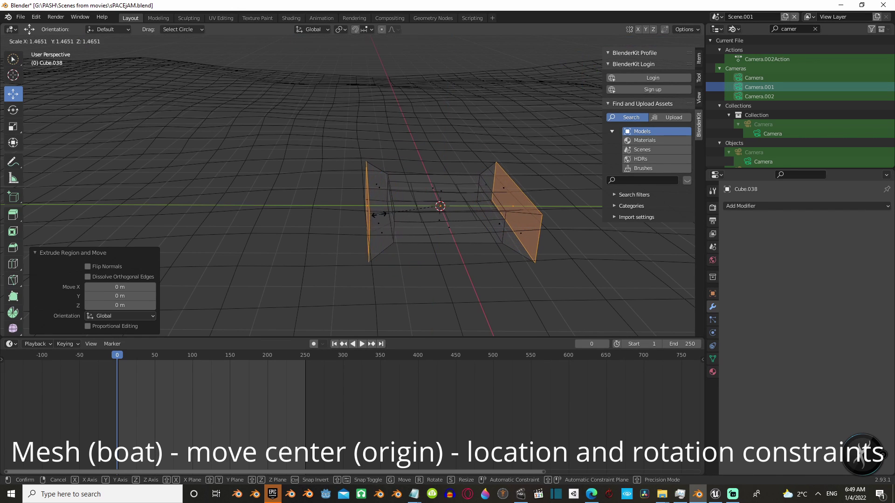
pyautogui.rightClick(378, 214)
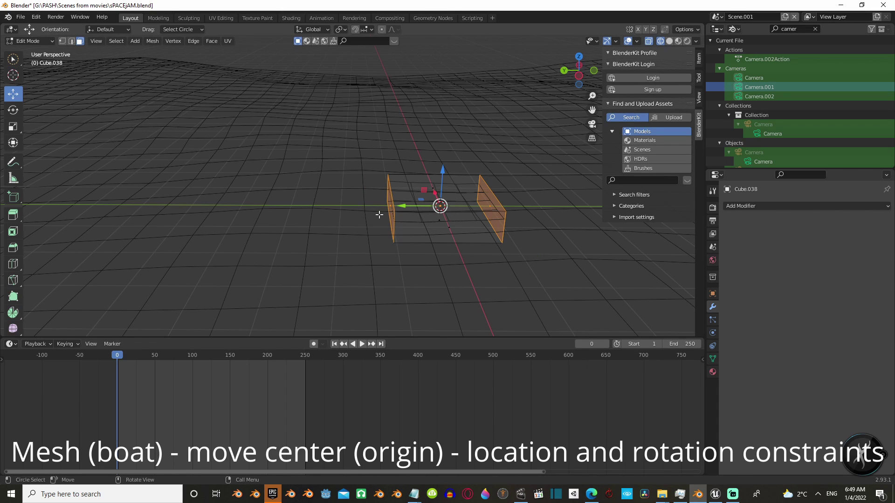
pyautogui.press('s')
pyautogui.rightClick(380, 207)
pyautogui.press('e')
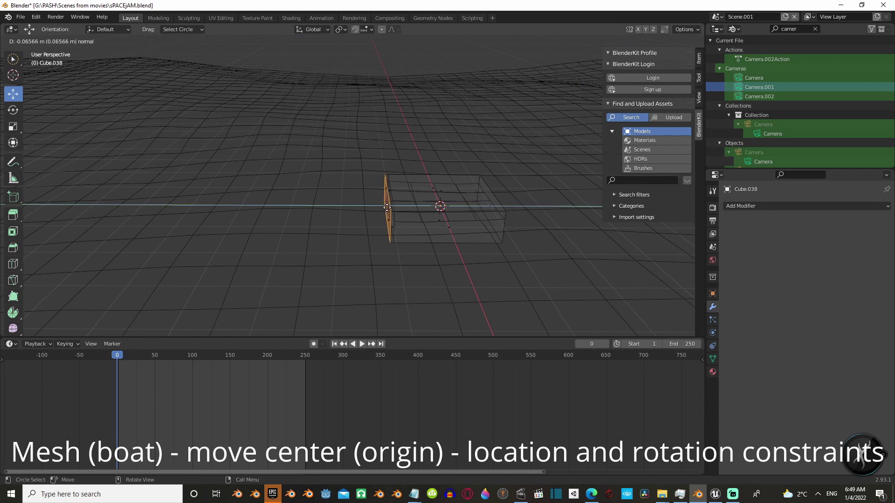
pyautogui.click(354, 207)
pyautogui.press('s')
pyautogui.rightClick(420, 213)
# Step: Move the right end face outward and shrink it to narrow the hull
pyautogui.click(490, 206)
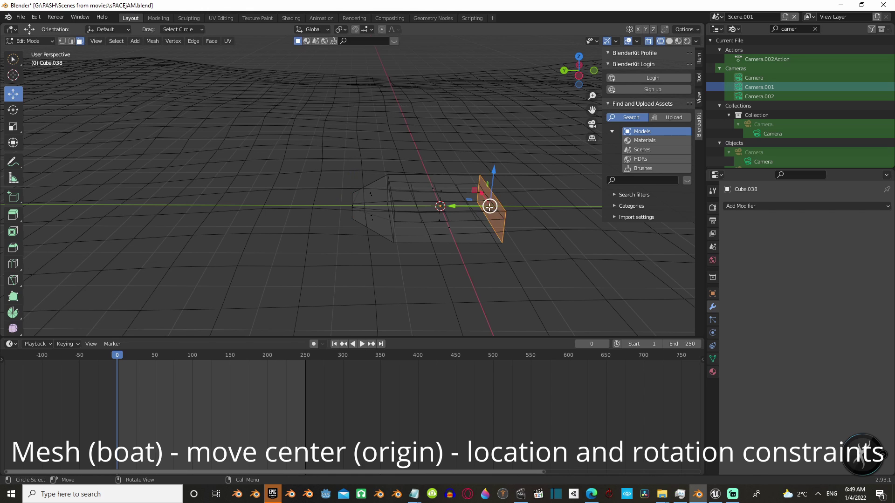
pyautogui.moveTo(488, 208); pyautogui.dragTo(490, 206)
pyautogui.press('s')
pyautogui.click(494, 205)
pyautogui.moveTo(494, 205)
pyautogui.mouseDown(button='middle')
pyautogui.moveTo(533, 207)
pyautogui.moveTo(446, 184)
pyautogui.moveTo(380, 189)
pyautogui.mouseUp(button='middle')
# Step: Raise the left and right end faces along Z
pyautogui.click(366, 198)
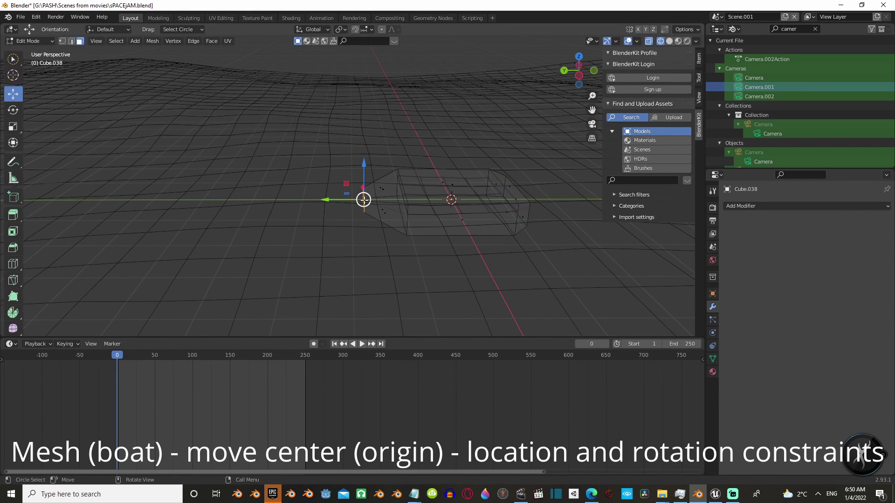
pyautogui.press('g')
pyautogui.press('z')
pyautogui.click(366, 166)
pyautogui.click(515, 187)
pyautogui.press('g')
pyautogui.press('z')
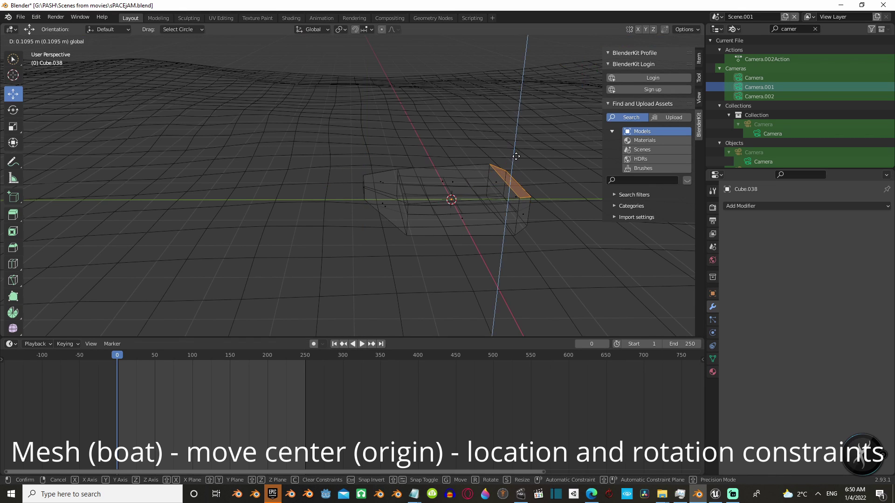
pyautogui.click(516, 163)
pyautogui.moveTo(516, 163); pyautogui.dragTo(521, 193, button='middle')
# Step: Try moving a lower hull face along Z, then undo it
pyautogui.click(472, 141)
pyautogui.press('g')
pyautogui.press('z')
pyautogui.click(473, 112)
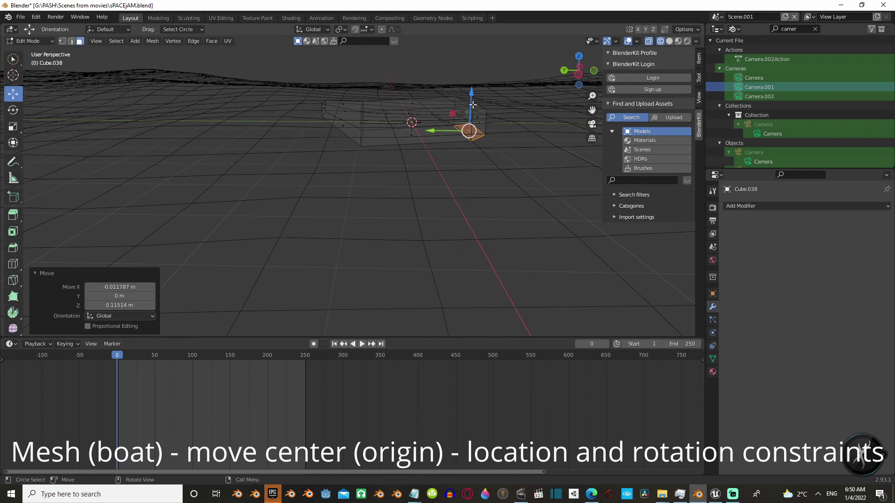
pyautogui.hotkey('ctrl', 'z')
pyautogui.moveTo(478, 121); pyautogui.dragTo(494, 140, button='middle')
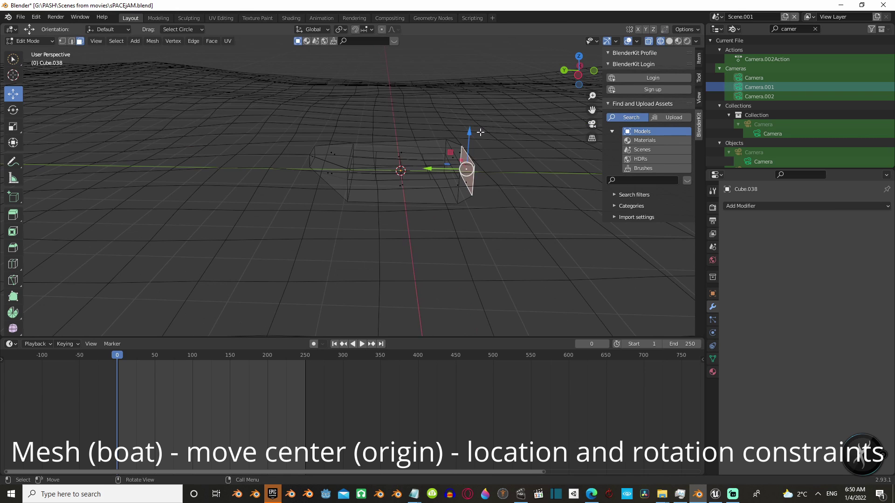
# Step: Shrink the end face to 0.786, raise it about 0.13 m, and leave Edit Mode
pyautogui.press('s')
pyautogui.click(498, 146)
pyautogui.press('g')
pyautogui.press('z')
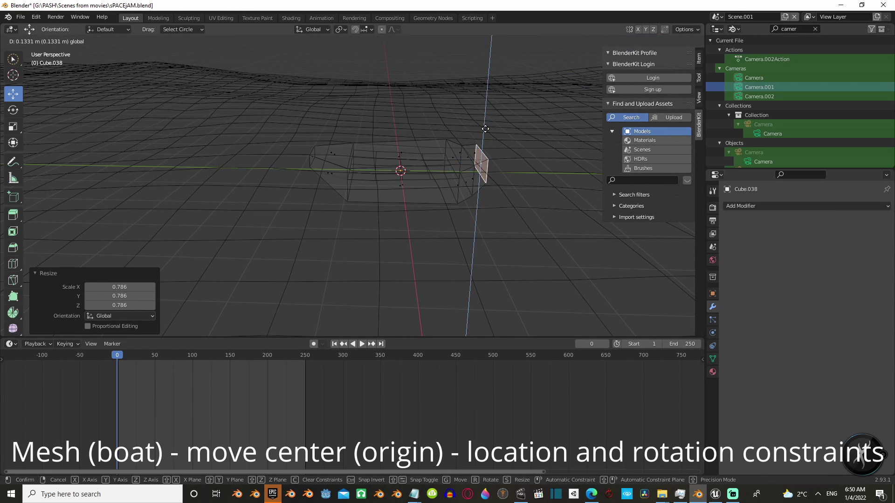
pyautogui.click(498, 135)
pyautogui.moveTo(498, 135); pyautogui.dragTo(440, 192, button='middle')
pyautogui.press('Tab')
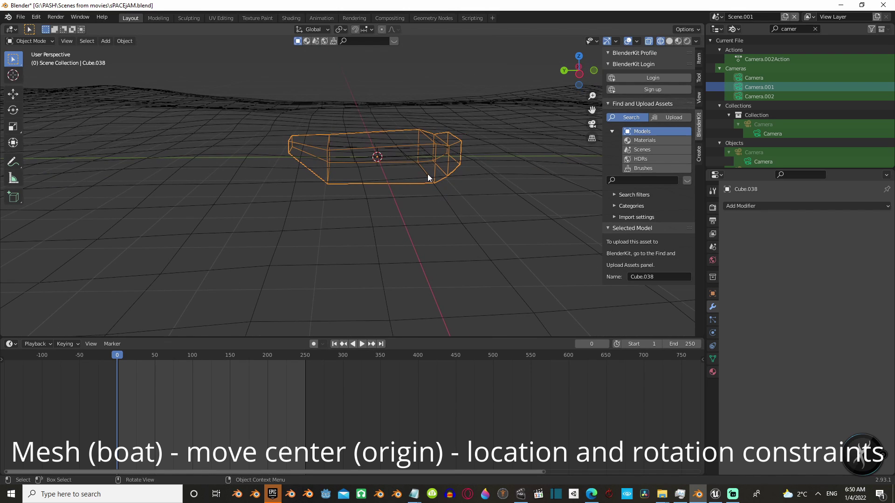
# Step: Raise the boat 0.3658 m along Z
pyautogui.press('g')
pyautogui.press('z')
pyautogui.click(416, 157)
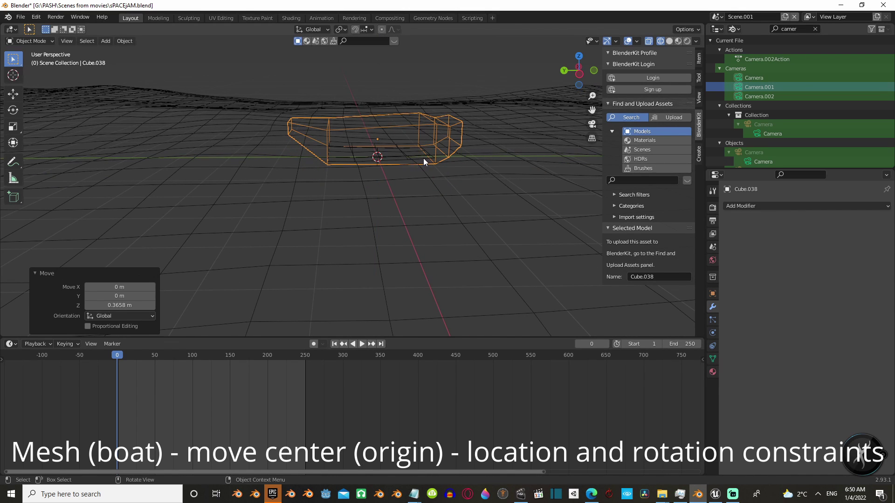
pyautogui.press('Tab')
pyautogui.press('Tab')
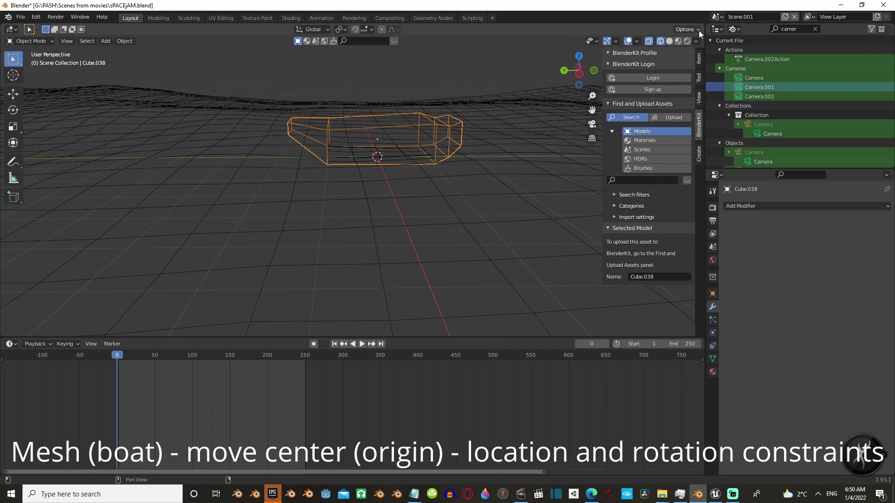
# Step: Enable Affect Only Origins and drag the boat's origin down toward the hull bottom
pyautogui.click(698, 30)
pyautogui.click(681, 57)
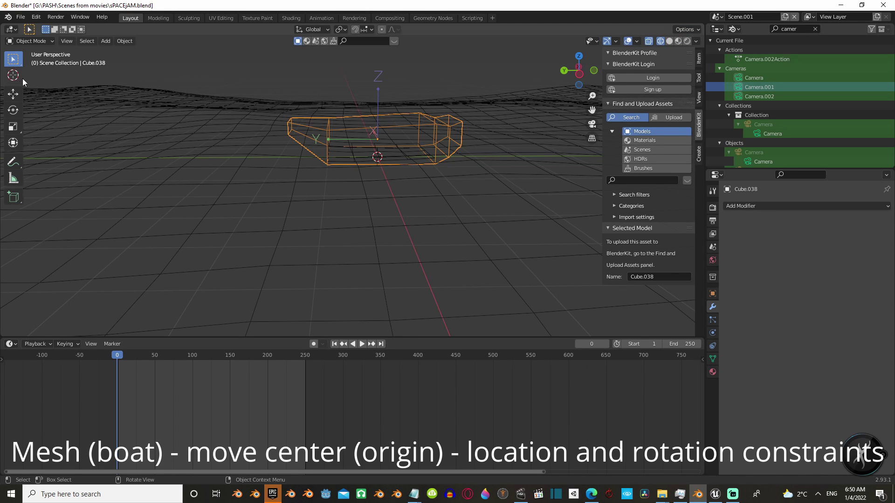
pyautogui.click(13, 94)
pyautogui.moveTo(377, 89); pyautogui.dragTo(378, 101)
pyautogui.moveTo(377, 101); pyautogui.dragTo(370, 127, button='middle')
pyautogui.scroll(-1, 371, 127)
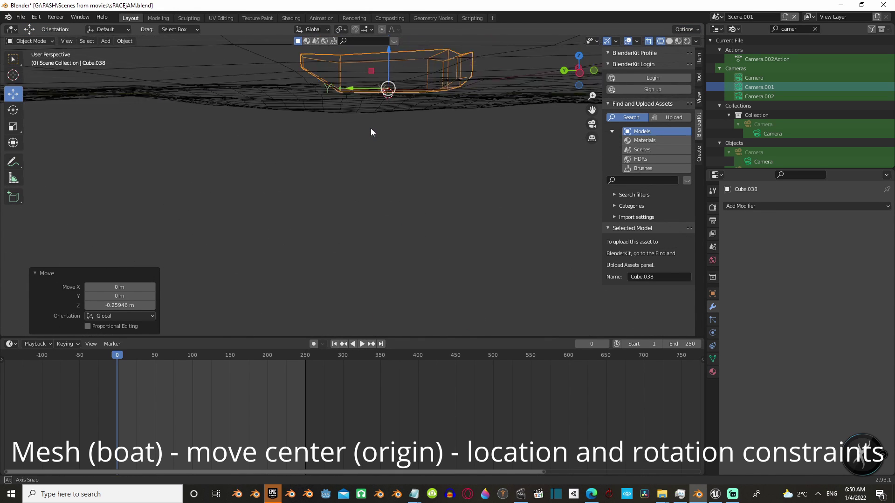
# Step: Toggle Affect Only Origins again and show the boat's Object Constraint properties
pyautogui.press('Tab')
pyautogui.moveTo(390, 65)
pyautogui.mouseDown(button='middle')
pyautogui.moveTo(381, 102)
pyautogui.moveTo(415, 117)
pyautogui.mouseUp(button='middle')
pyautogui.press('Tab')
pyautogui.click(684, 29)
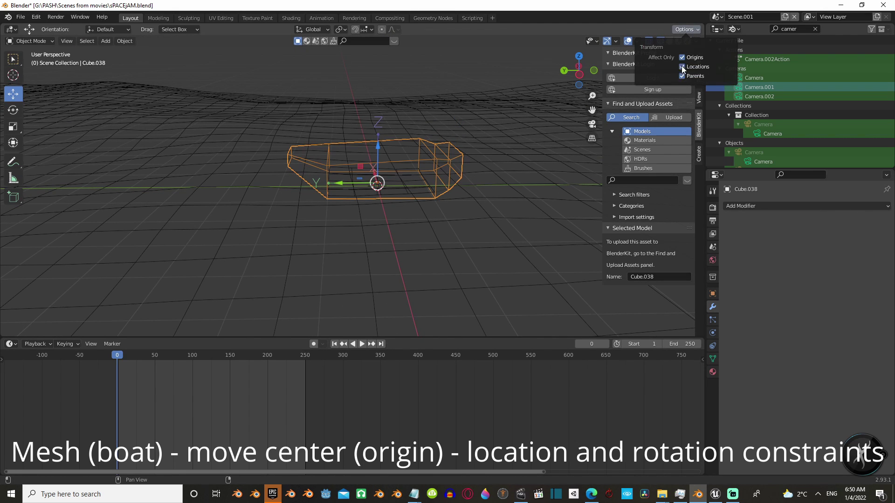
pyautogui.moveTo(426, 152); pyautogui.dragTo(426, 155, button='middle')
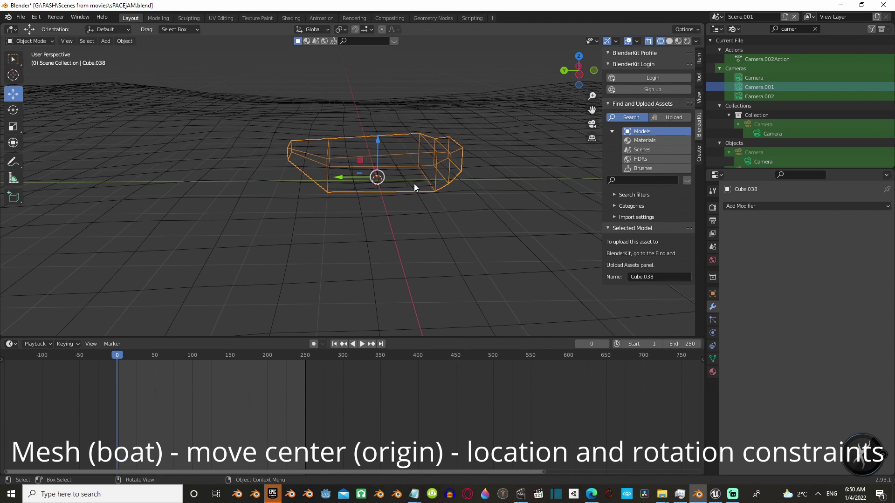
pyautogui.click(712, 345)
# Step: Add Copy Location and Copy Rotation constraints, targeting Plane.003 for location
pyautogui.click(752, 206)
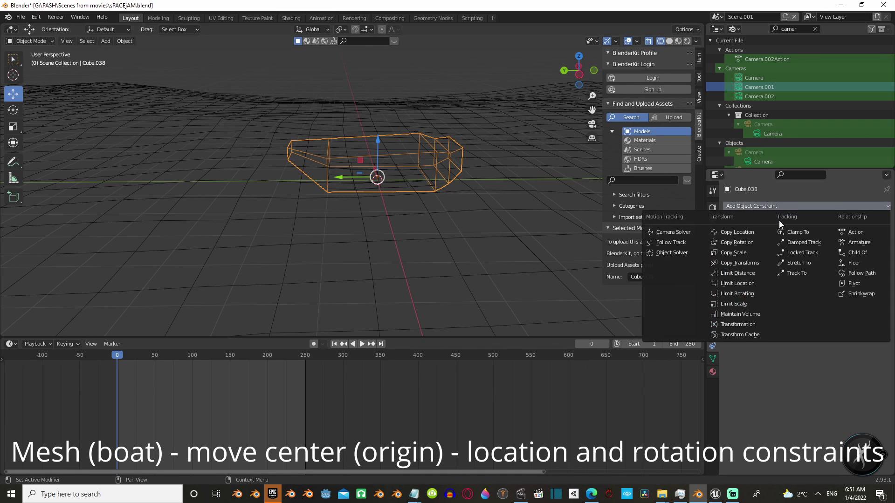
pyautogui.click(779, 220)
pyautogui.click(762, 234)
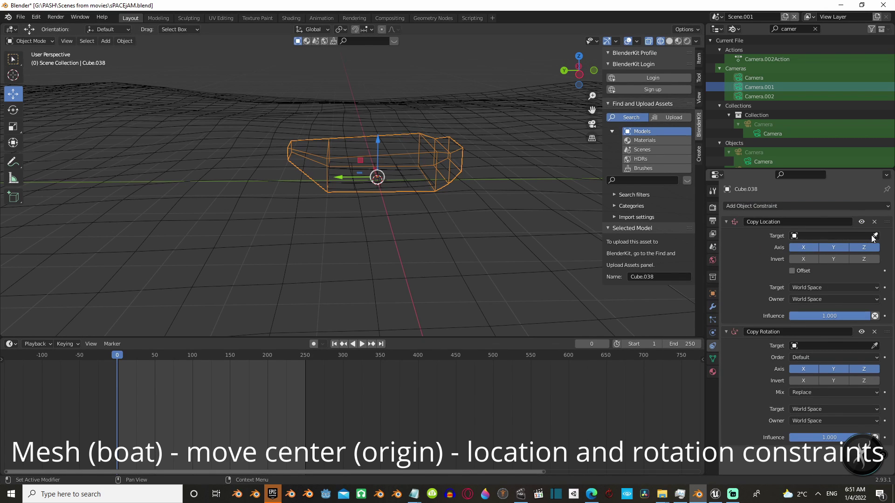
pyautogui.click(402, 186)
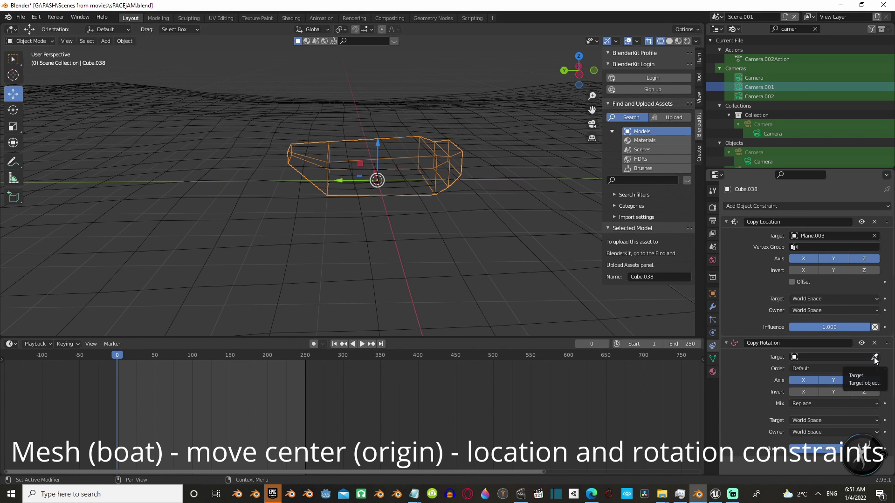
pyautogui.moveTo(118, 357); pyautogui.dragTo(178, 359)
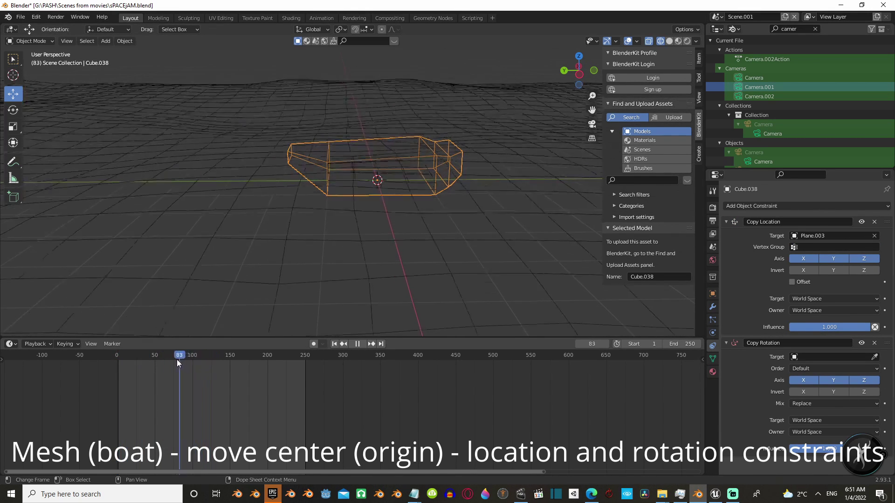
pyautogui.press('Escape')
# Step: Set the Group vertex group for location, and Plane.003 with Group for rotation
pyautogui.click(840, 250)
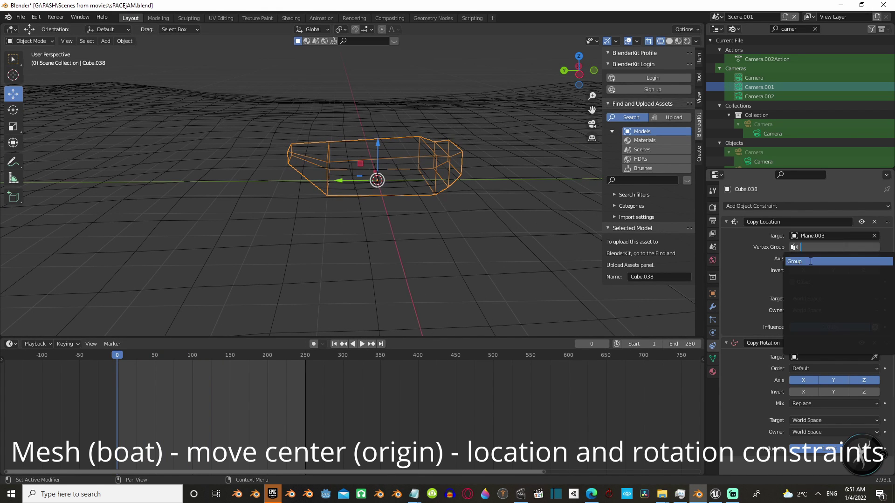
pyautogui.press('space')
pyautogui.moveTo(124, 357)
pyautogui.mouseDown()
pyautogui.moveTo(213, 360)
pyautogui.moveTo(116, 360)
pyautogui.mouseUp()
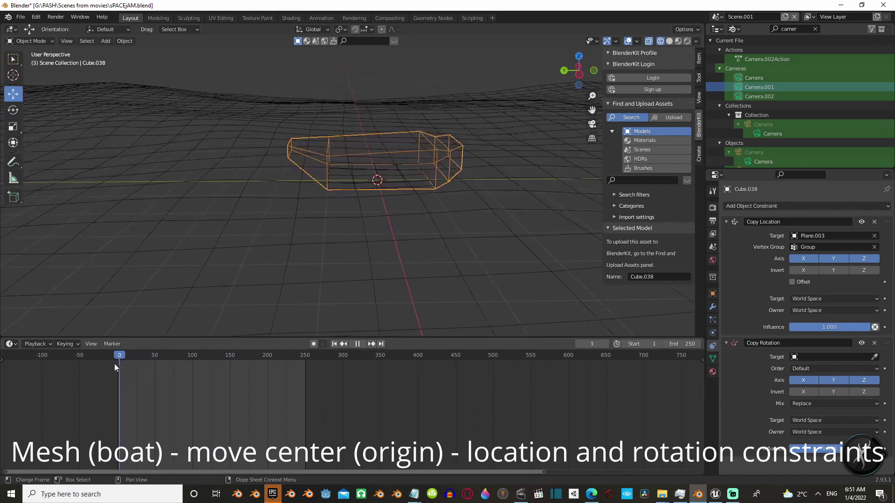
pyautogui.press('space')
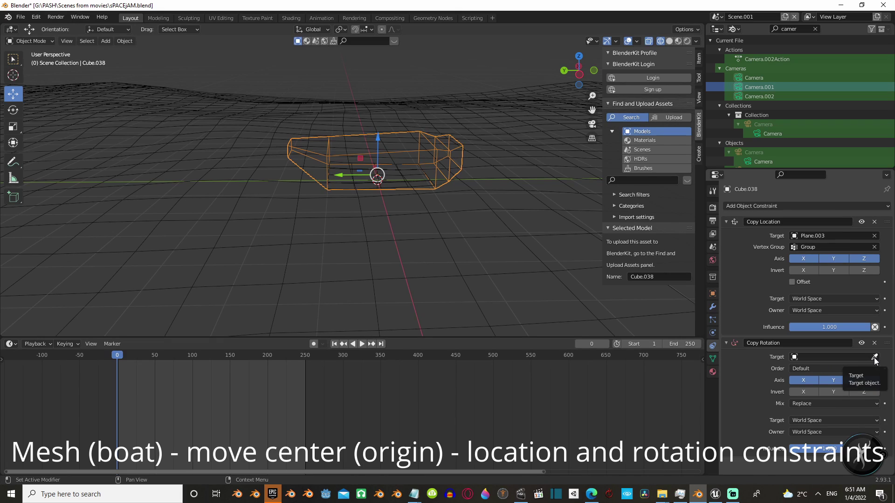
pyautogui.click(875, 357)
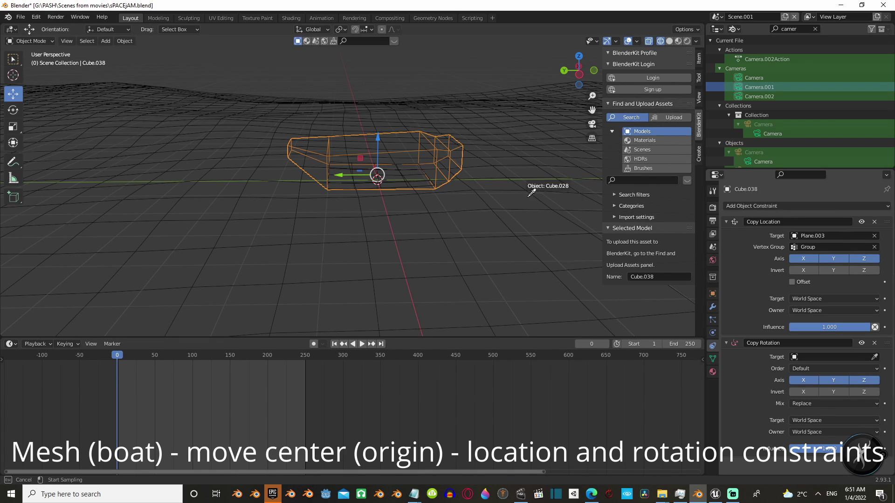
pyautogui.click(433, 182)
pyautogui.click(840, 368)
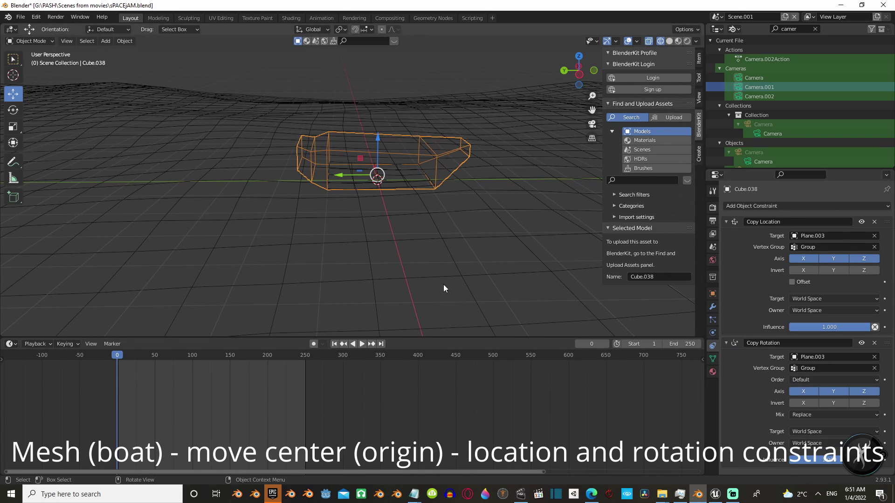
pyautogui.press('space')
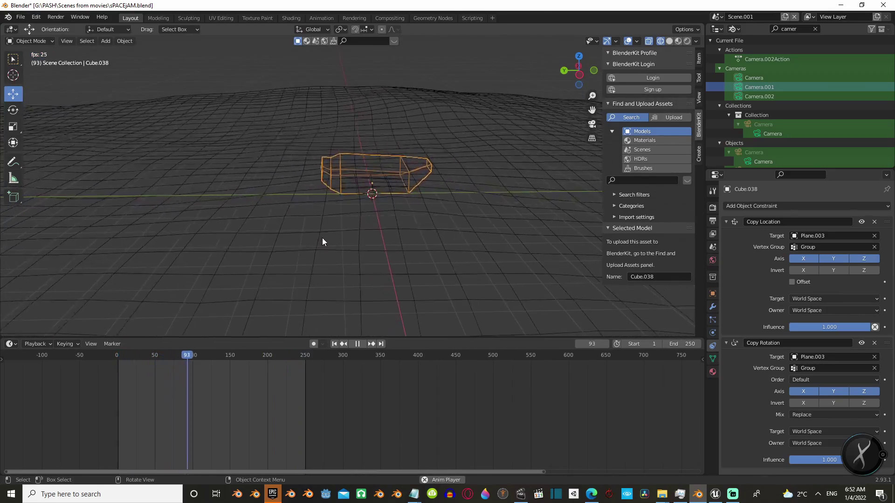
# Step: Move Plane.003 to X 8.39 m, Y 52.77 m, Z −1.41 m onto the ocean
pyautogui.click(452, 213)
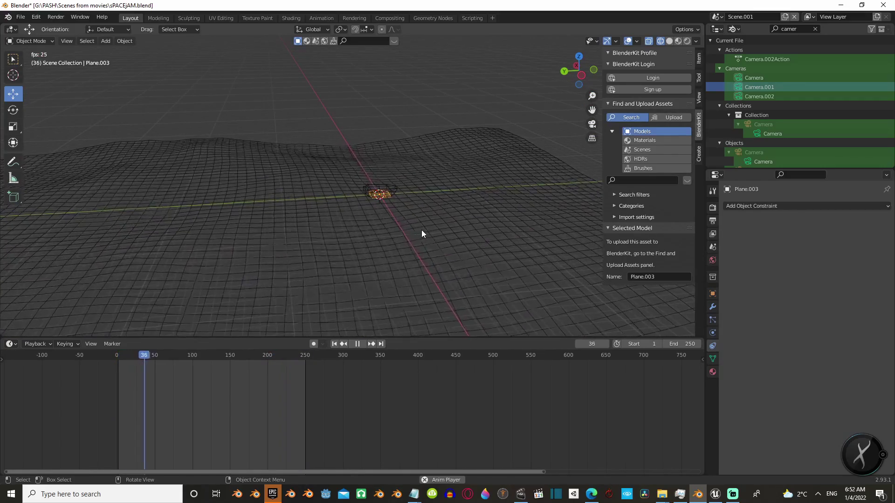
pyautogui.press('g')
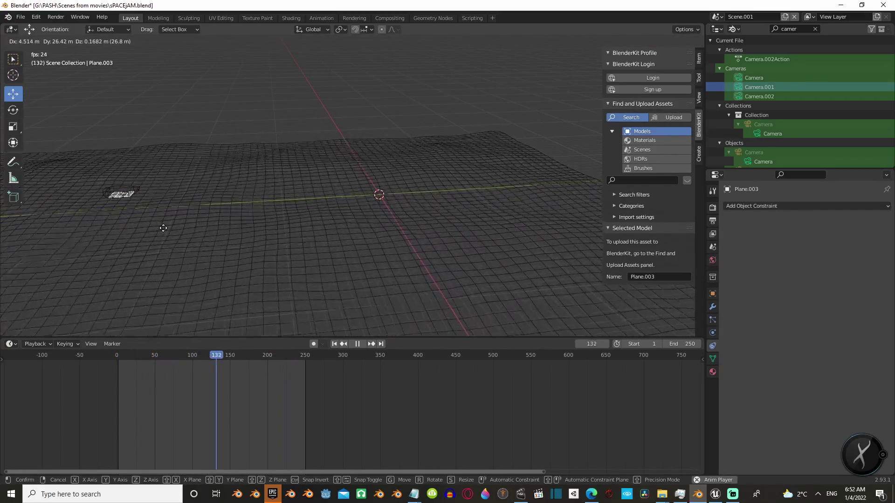
pyautogui.click(187, 219)
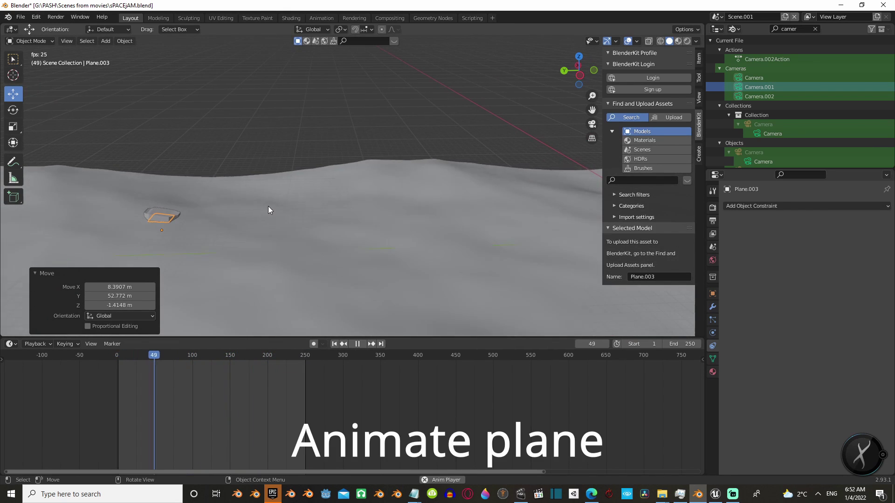
# Step: Insert a location keyframe on the floating plane and move it to frame 0
pyautogui.press('i')
pyautogui.click(171, 223)
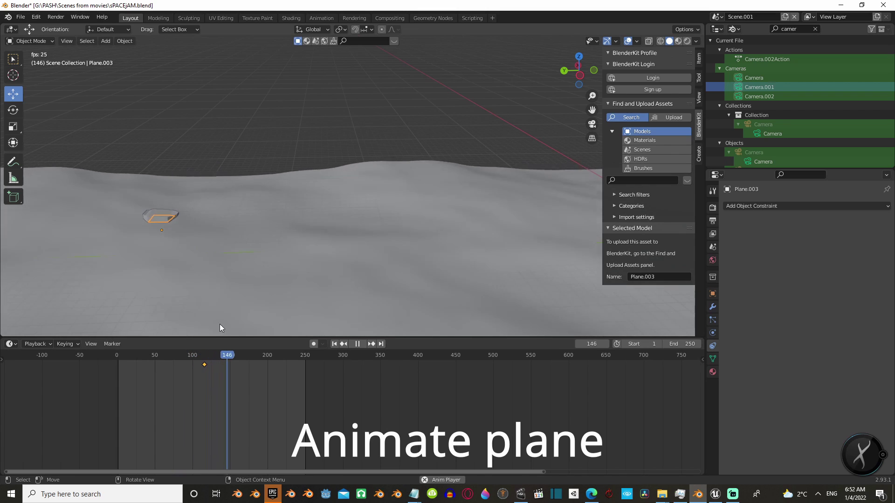
pyautogui.moveTo(204, 364); pyautogui.dragTo(118, 365)
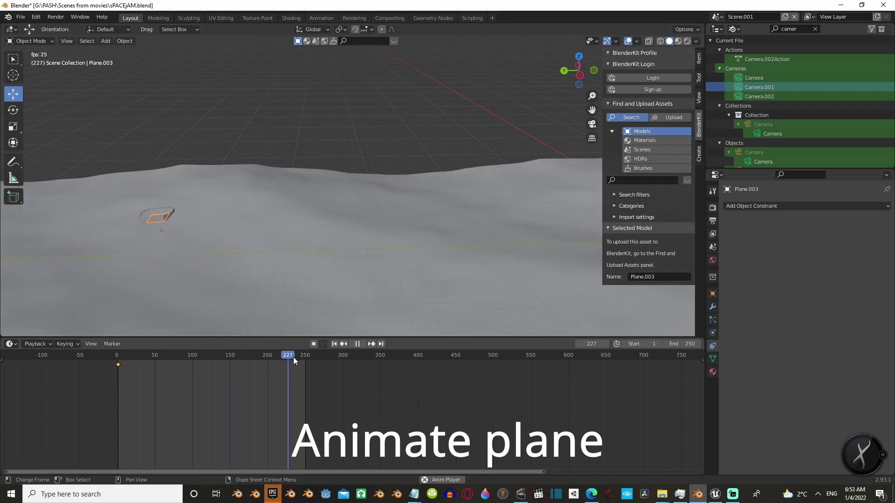
pyautogui.press('Escape')
# Step: At frame 249, move the plane about 45 m along Y and keyframe its location
pyautogui.click(303, 362)
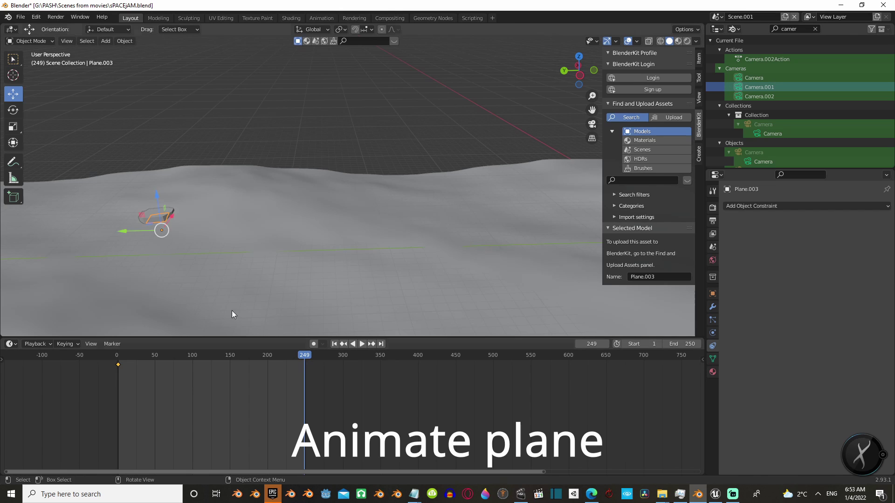
pyautogui.moveTo(115, 232); pyautogui.dragTo(354, 249)
pyautogui.moveTo(538, 243); pyautogui.dragTo(538, 242)
pyautogui.moveTo(539, 242)
pyautogui.mouseDown(button='middle')
pyautogui.moveTo(363, 245)
pyautogui.moveTo(516, 223)
pyautogui.moveTo(450, 229)
pyautogui.mouseUp(button='middle')
pyautogui.moveTo(463, 228); pyautogui.dragTo(549, 231)
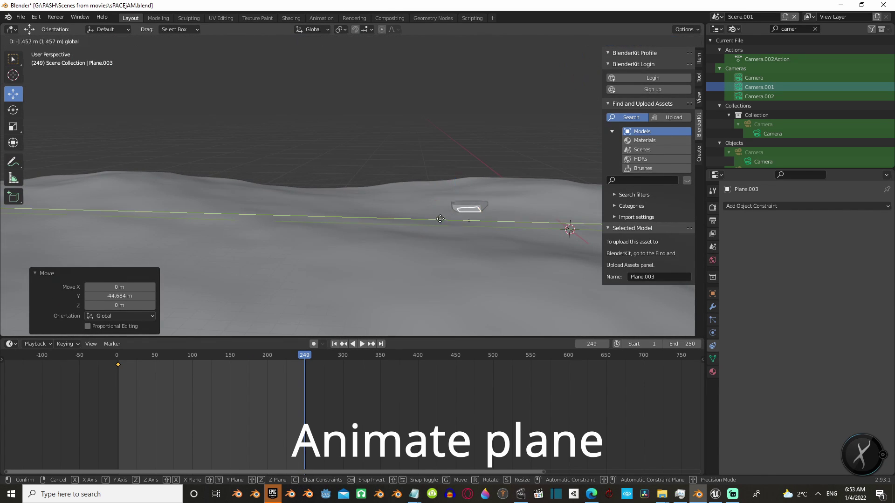
pyautogui.press('i')
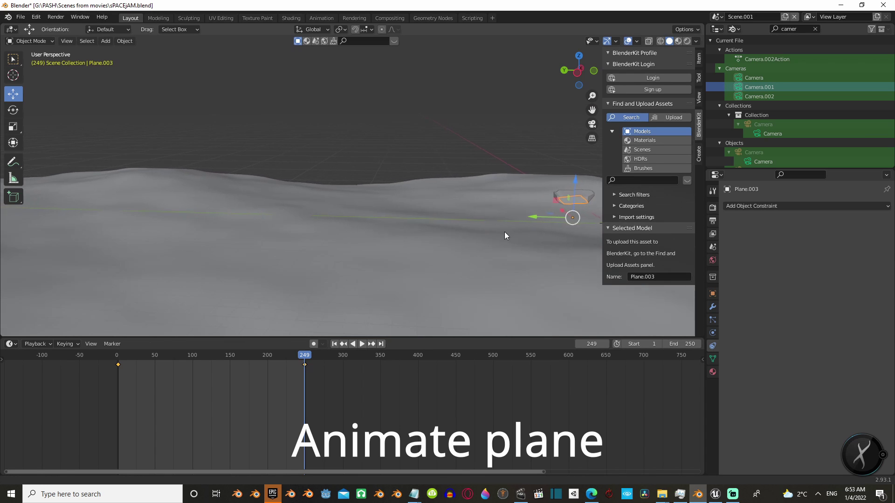
# Step: Play back the animation to watch the boat travel across the waves
pyautogui.press('space')
pyautogui.moveTo(130, 253)
pyautogui.mouseDown(button='middle')
pyautogui.moveTo(136, 261)
pyautogui.moveTo(161, 253)
pyautogui.moveTo(308, 255)
pyautogui.moveTo(248, 250)
pyautogui.moveTo(302, 267)
pyautogui.moveTo(282, 264)
pyautogui.moveTo(299, 266)
pyautogui.moveTo(226, 222)
pyautogui.mouseUp(button='middle')
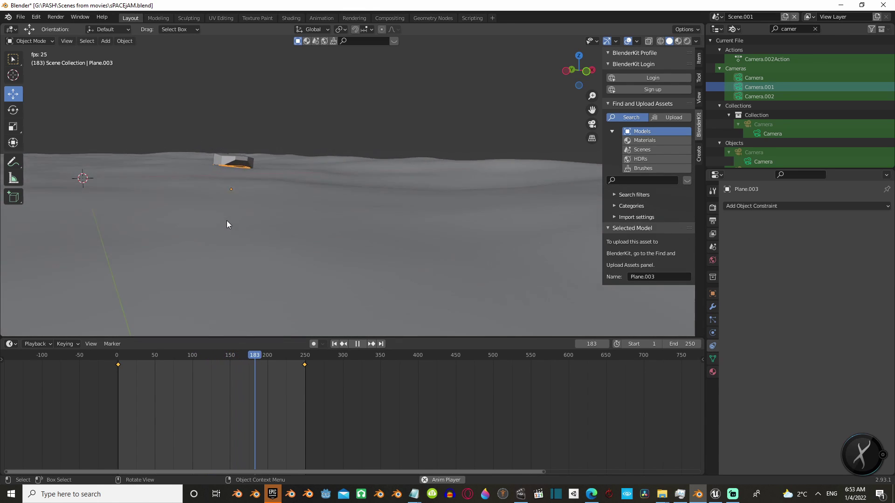
pyautogui.press('space')
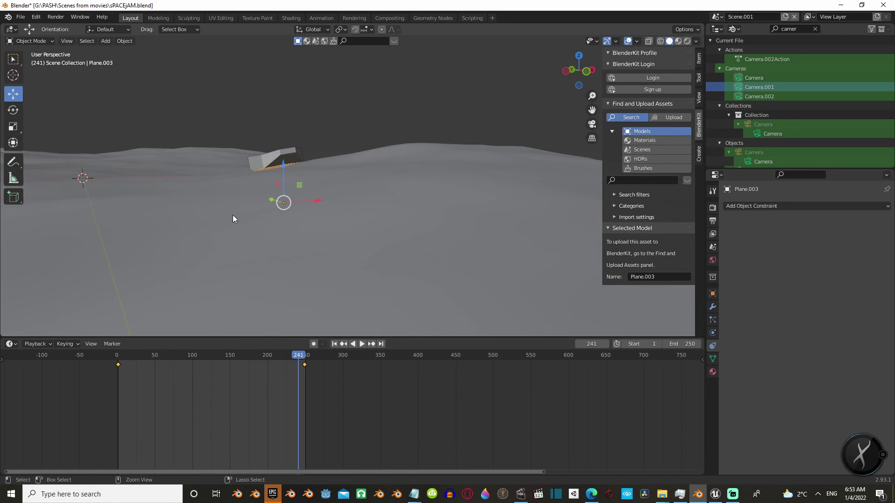
pyautogui.moveTo(264, 198); pyautogui.dragTo(294, 241, button='middle')
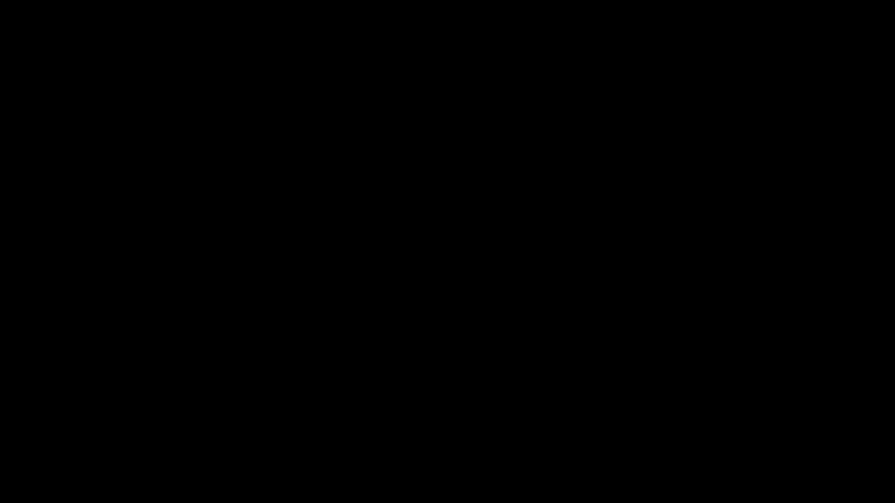